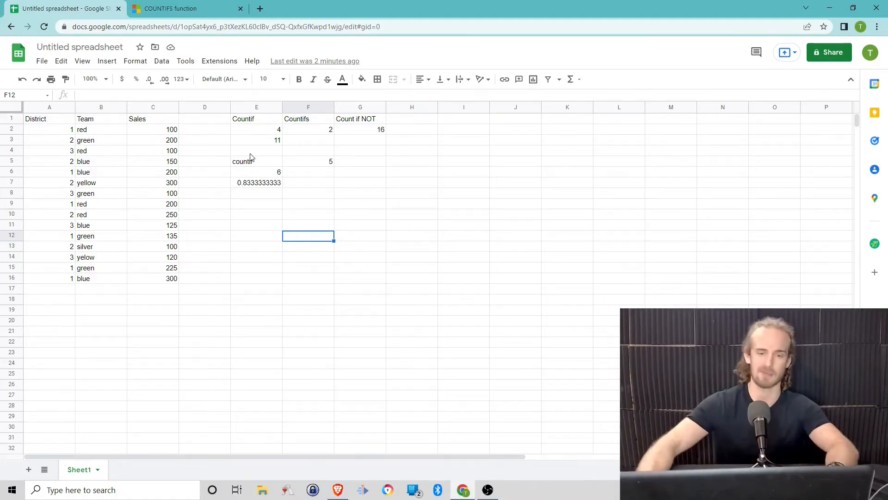
# - Clear the old practice results from cells E3:G8 beneath the Countif, Countifs and Count if NOT columns
pyautogui.moveTo(247, 143); pyautogui.dragTo(382, 198)
pyautogui.press('Delete')
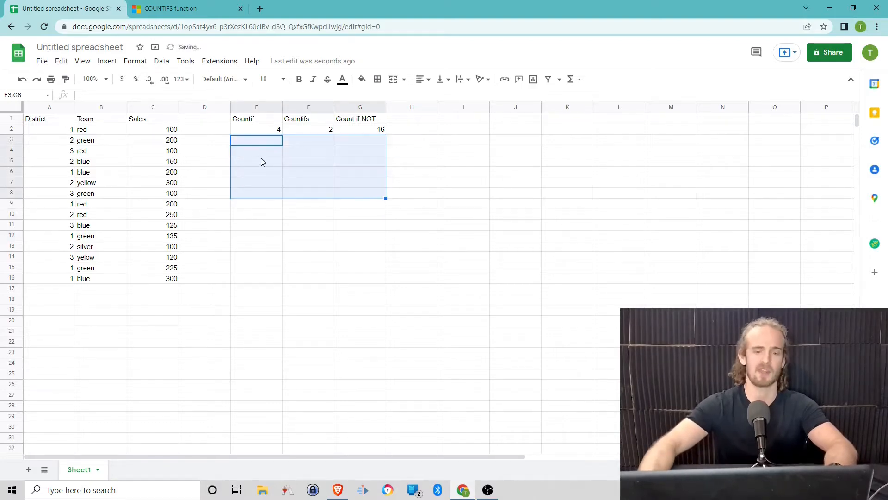
# - Enter =COUNTIF(C2:C16, ">100") in cell E4 to count the sales greater than 100
pyautogui.click(253, 152)
pyautogui.write('=')
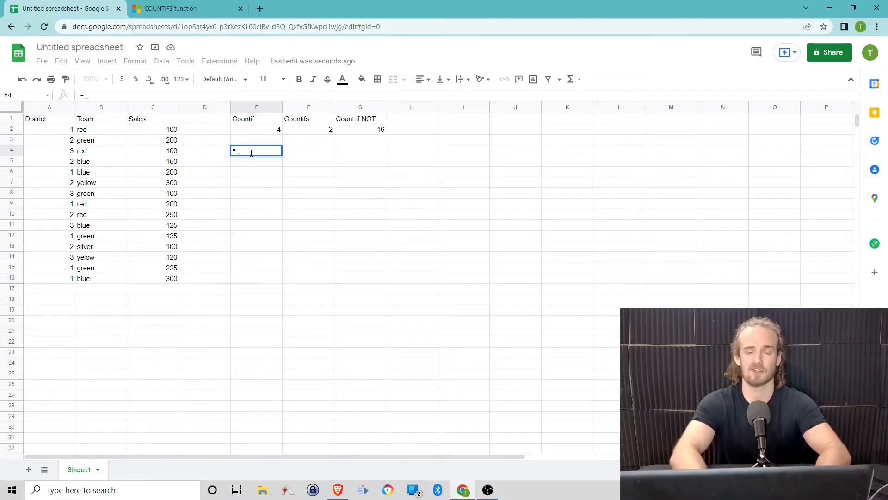
pyautogui.write('countif')
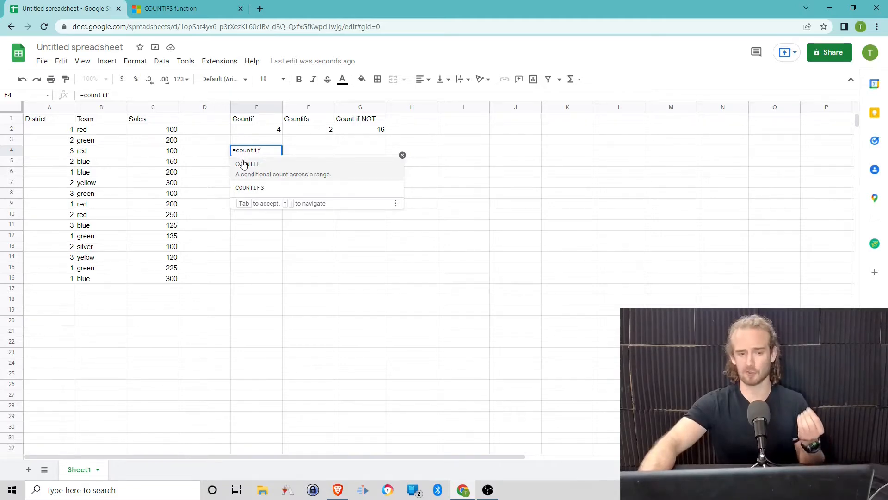
pyautogui.click(280, 172)
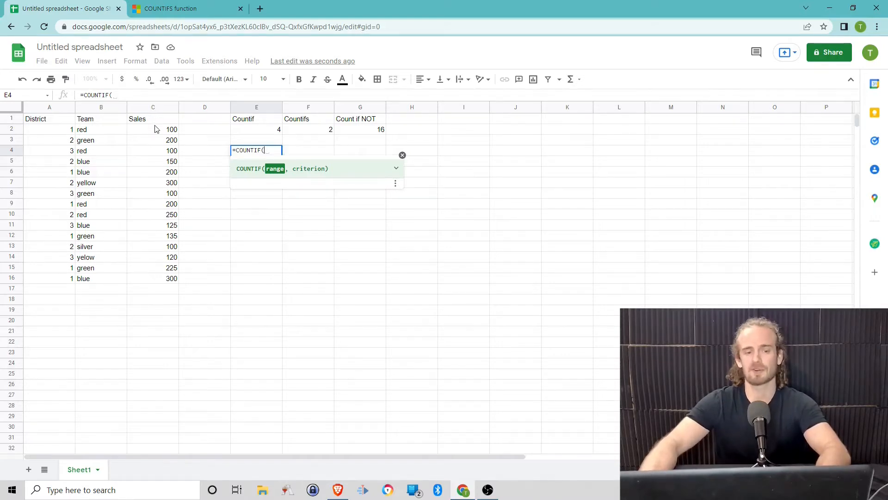
pyautogui.moveTo(157, 130); pyautogui.dragTo(172, 278)
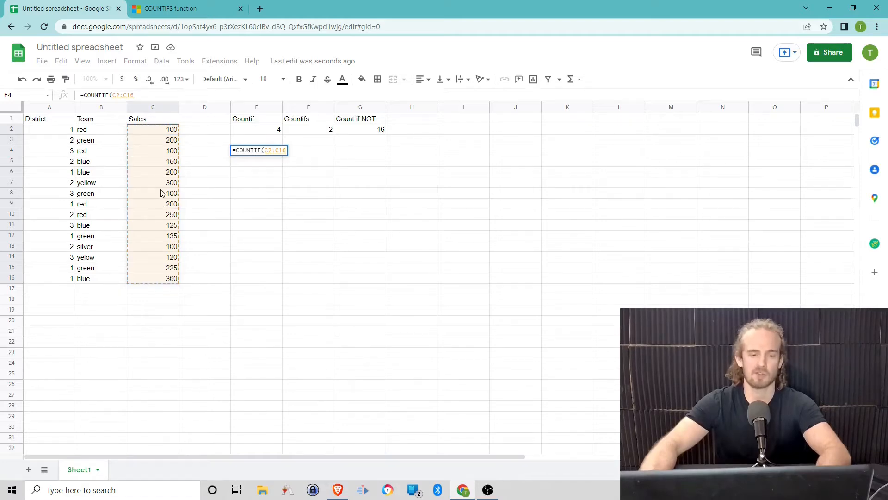
pyautogui.click(146, 95)
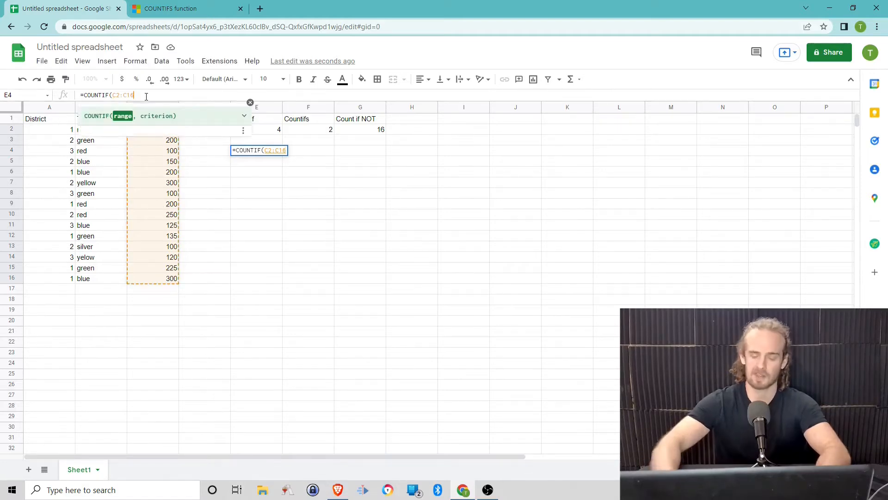
pyautogui.write(', ')
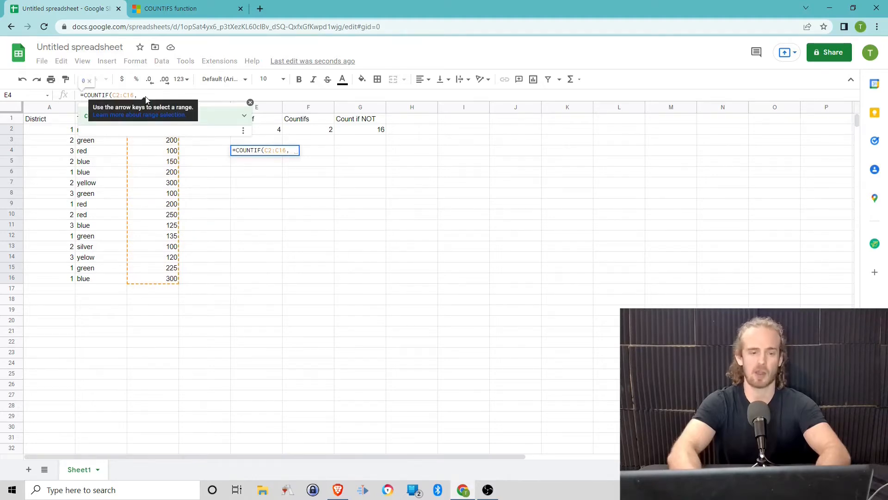
pyautogui.write(' "')
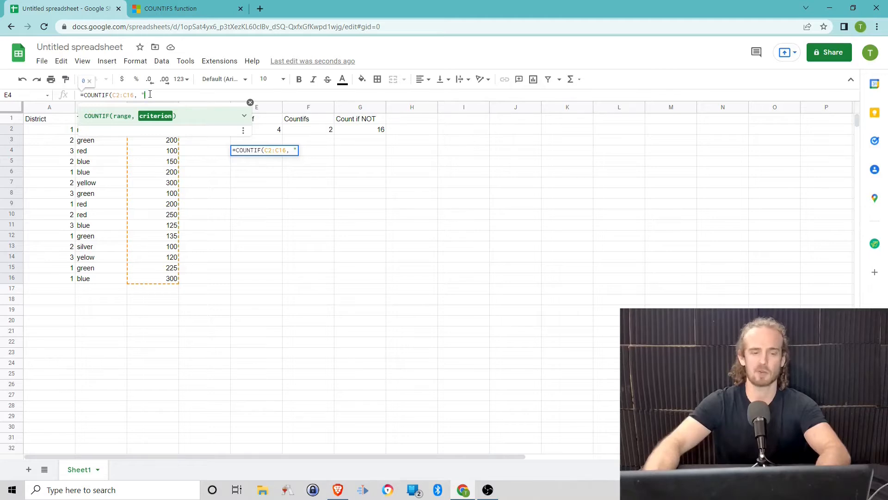
pyautogui.write('>100")')
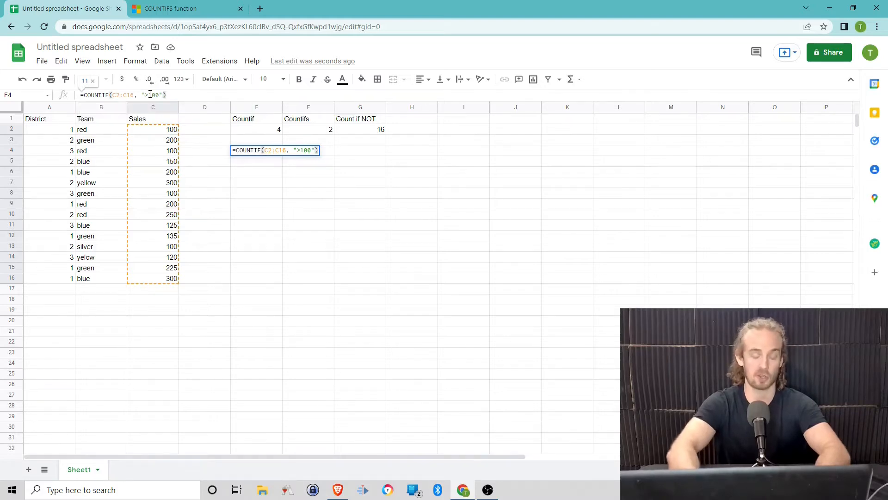
pyautogui.press('Return')
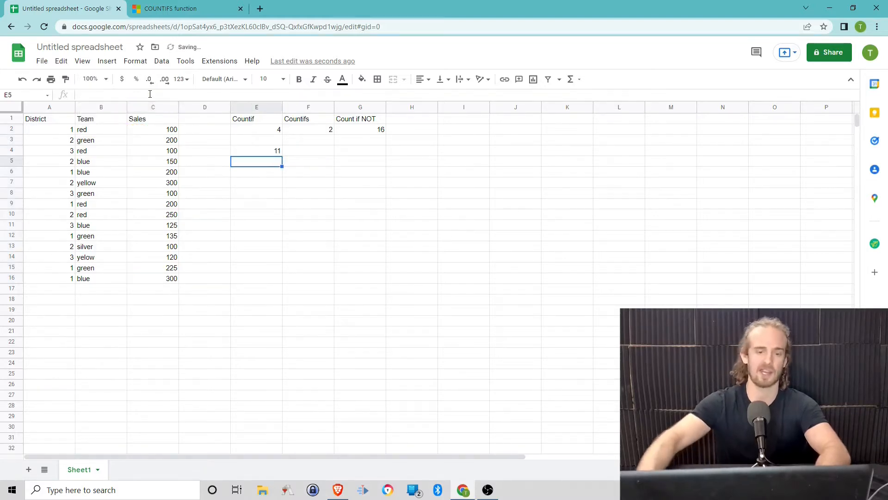
# - Review the COUNTIF formula in E4, and clear the cells E4:E7
pyautogui.click(257, 153)
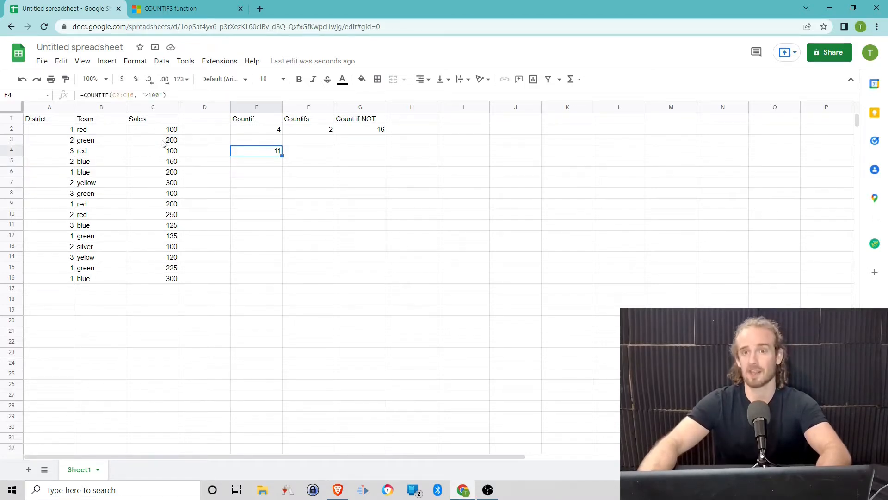
pyautogui.click(272, 163)
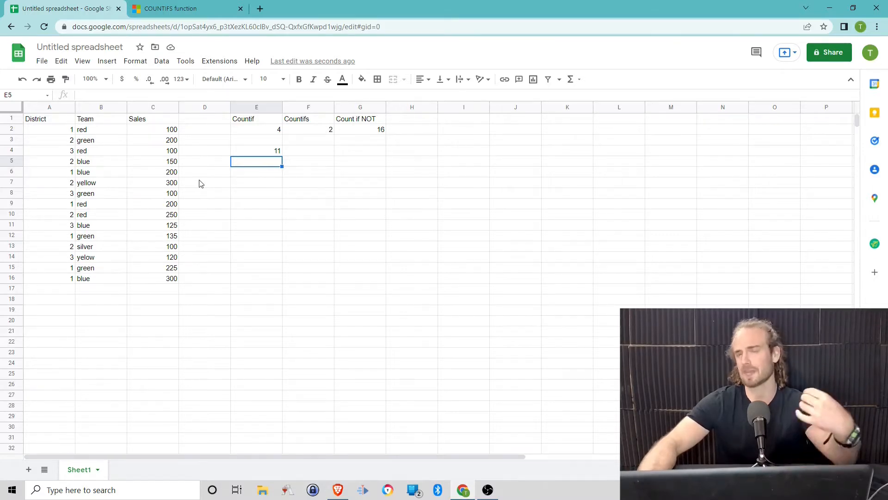
pyautogui.moveTo(278, 185); pyautogui.dragTo(261, 151)
pyautogui.press('Delete')
pyautogui.click(251, 264)
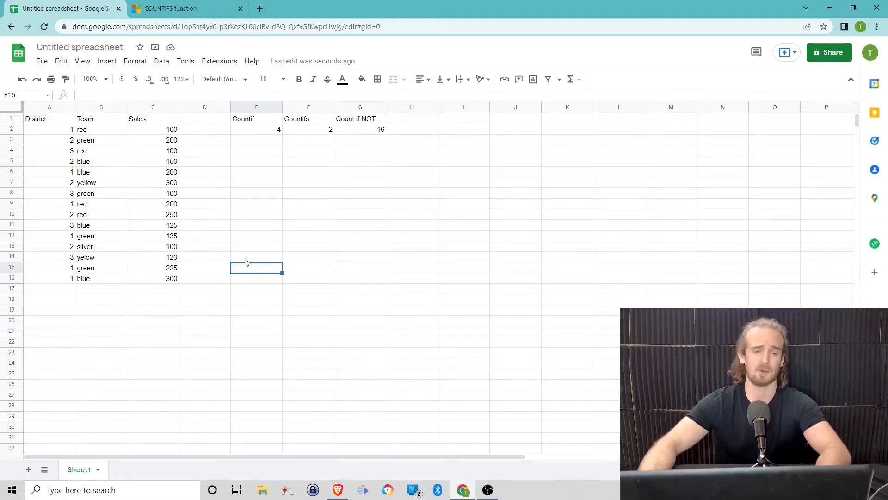
# - Start a COUNTIFS formula in cell F5 with the District range A2:A16 and the criterion "1"
pyautogui.click(251, 157)
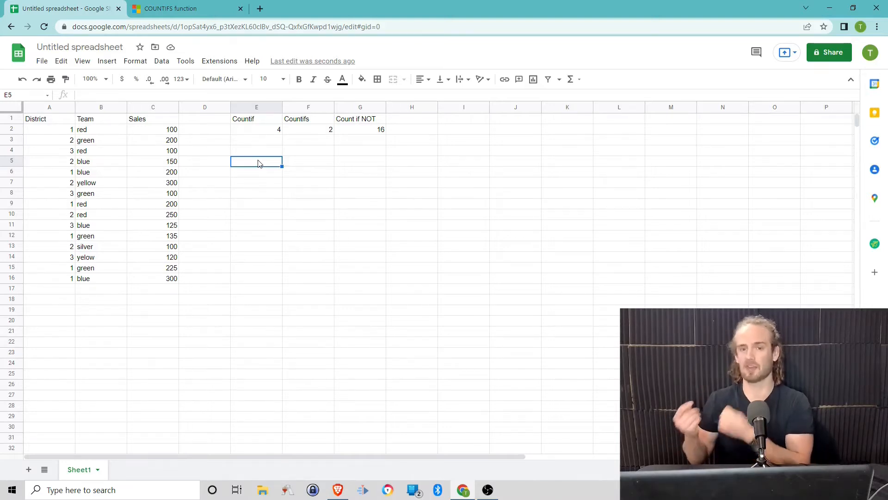
pyautogui.click(304, 163)
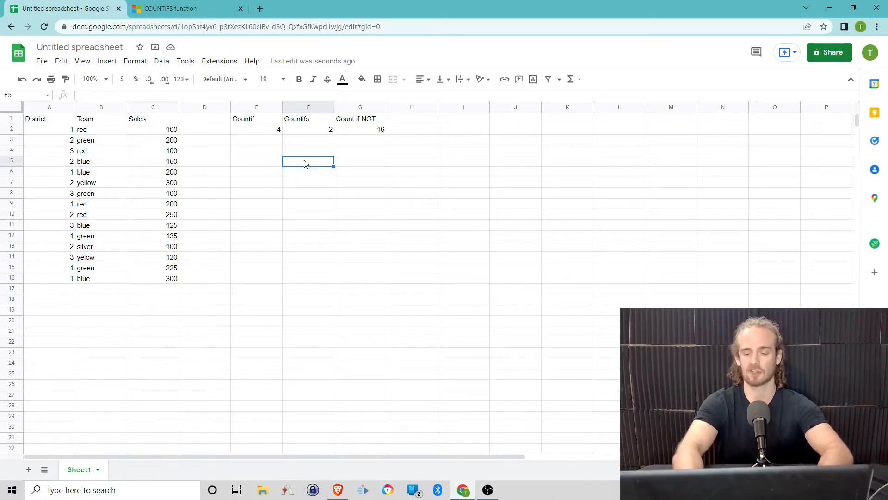
pyautogui.write('co')
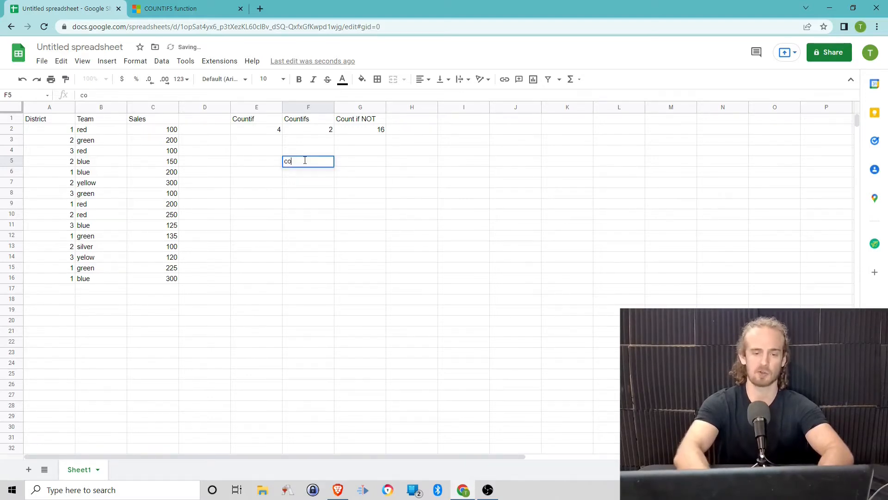
pyautogui.write('=countifs')
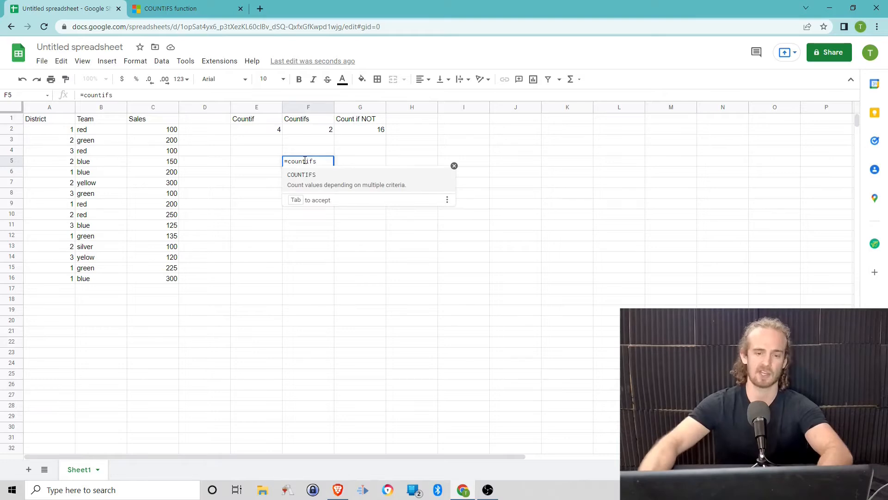
pyautogui.click(323, 187)
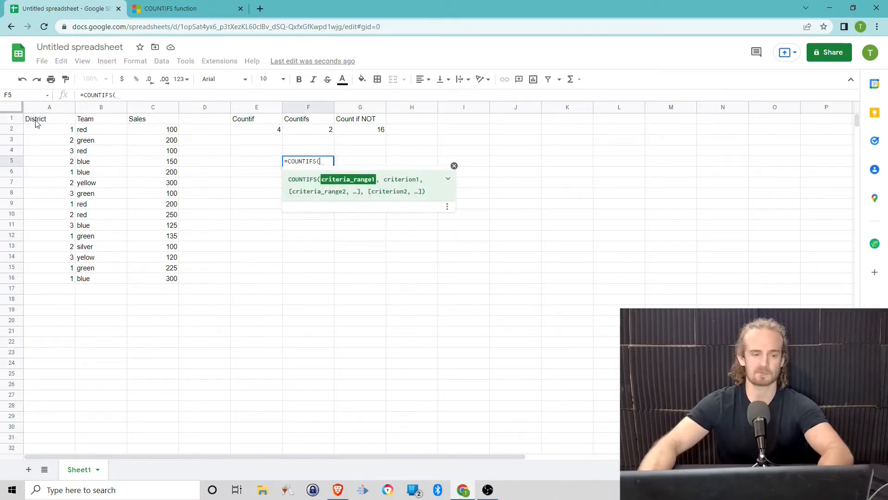
pyautogui.moveTo(42, 132); pyautogui.dragTo(67, 282)
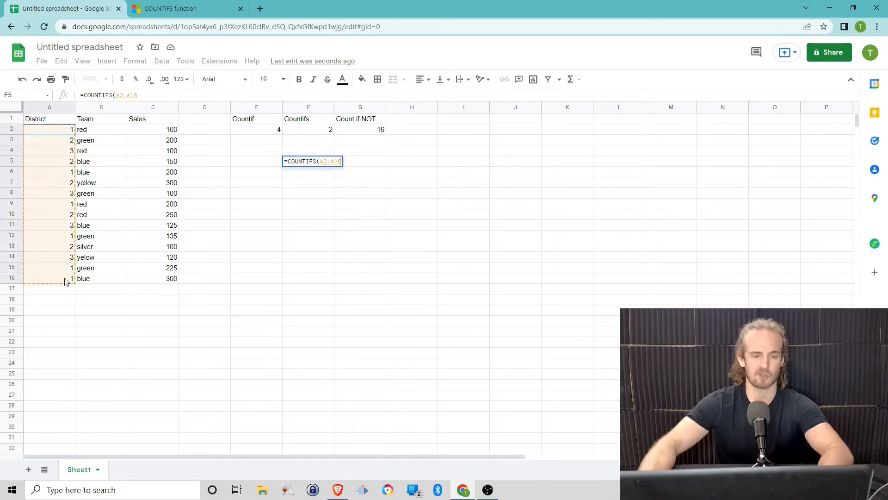
pyautogui.click(151, 96)
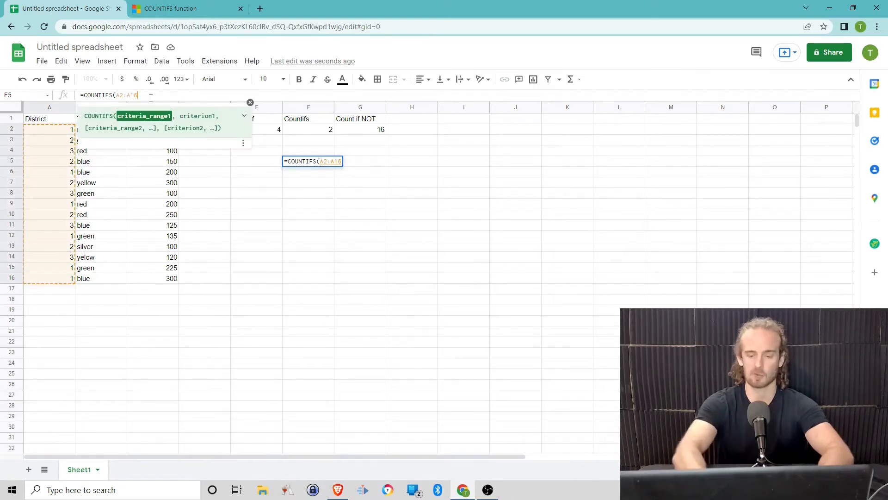
pyautogui.write(', "1"')
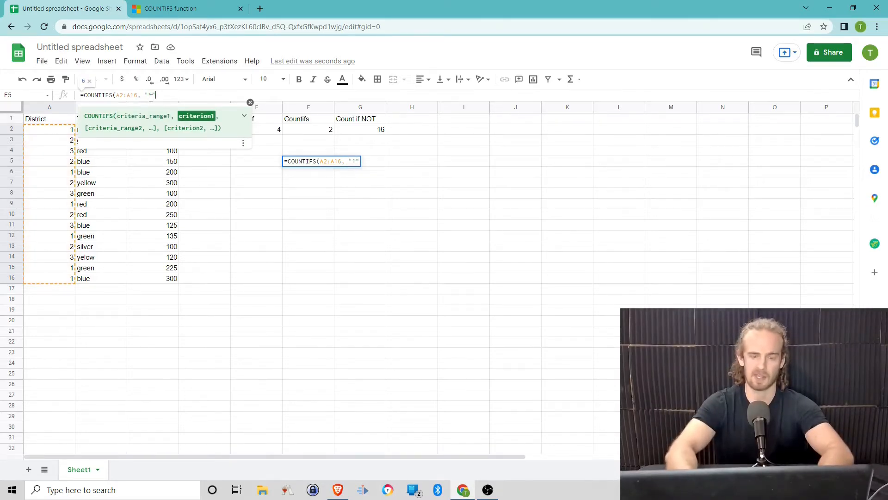
# - Add the Sales range C2:C16 with the criterion ">100" to the COUNTIFS formula in F5 and complete it
pyautogui.write(',')
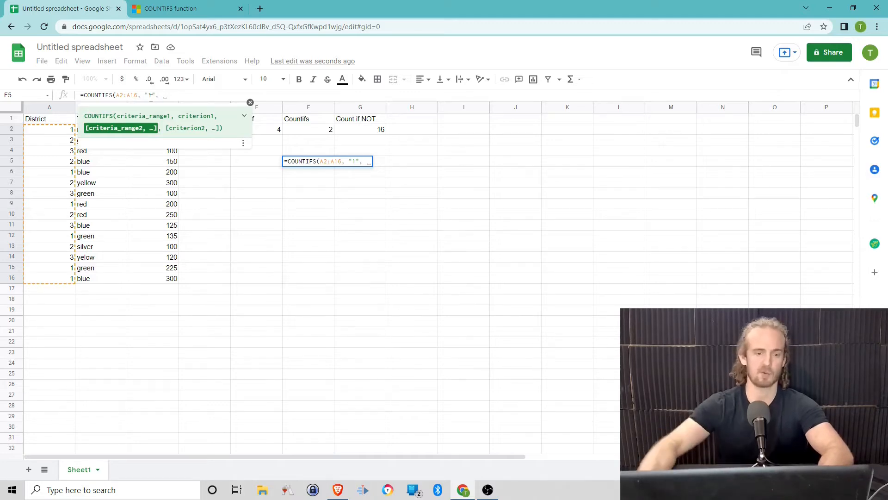
pyautogui.moveTo(172, 279); pyautogui.dragTo(149, 129)
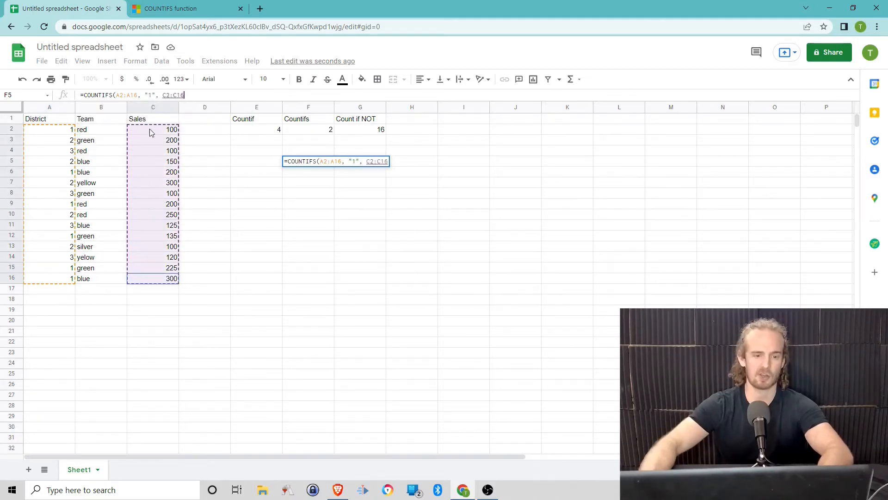
pyautogui.click(211, 96)
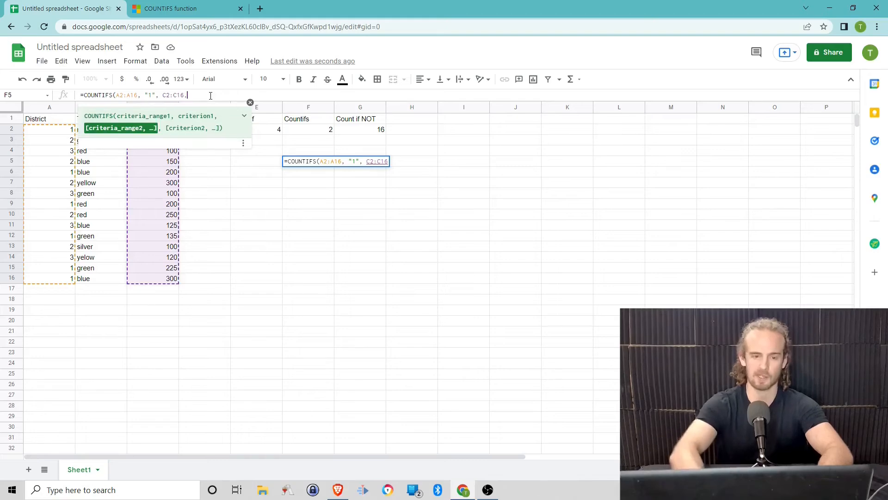
pyautogui.write(', ')
pyautogui.write('">')
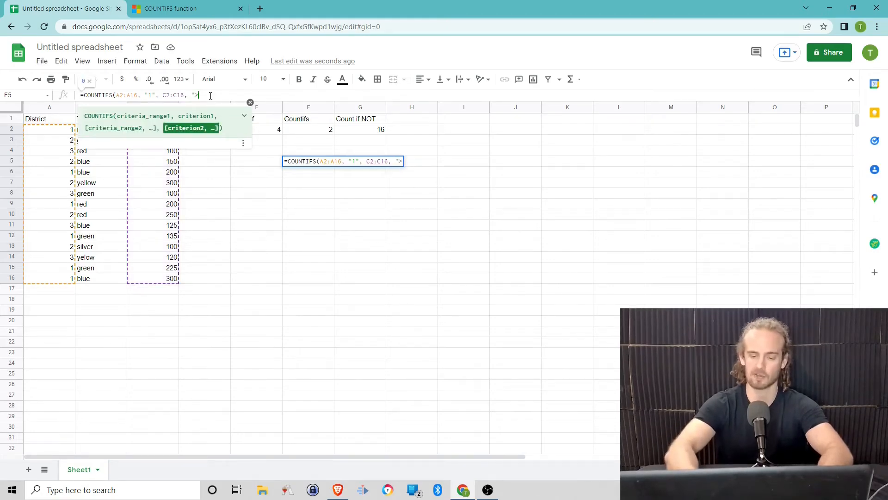
pyautogui.write('100"')
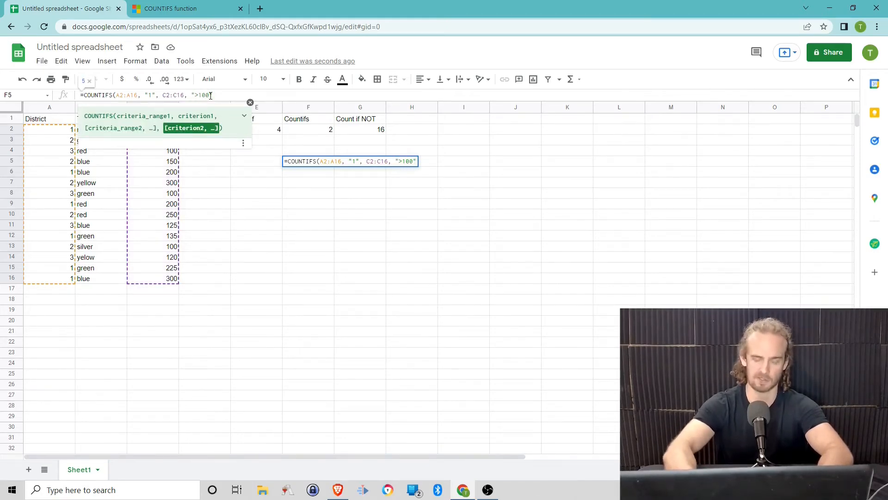
pyautogui.write(')')
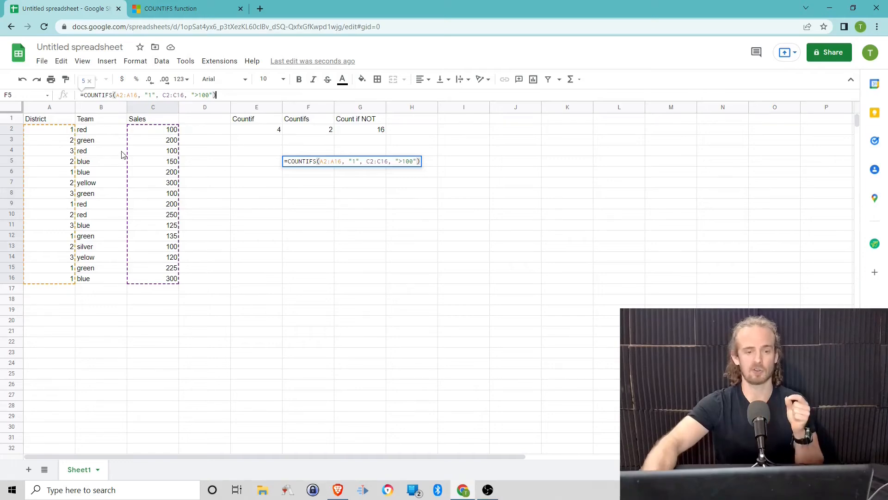
pyautogui.press('Return')
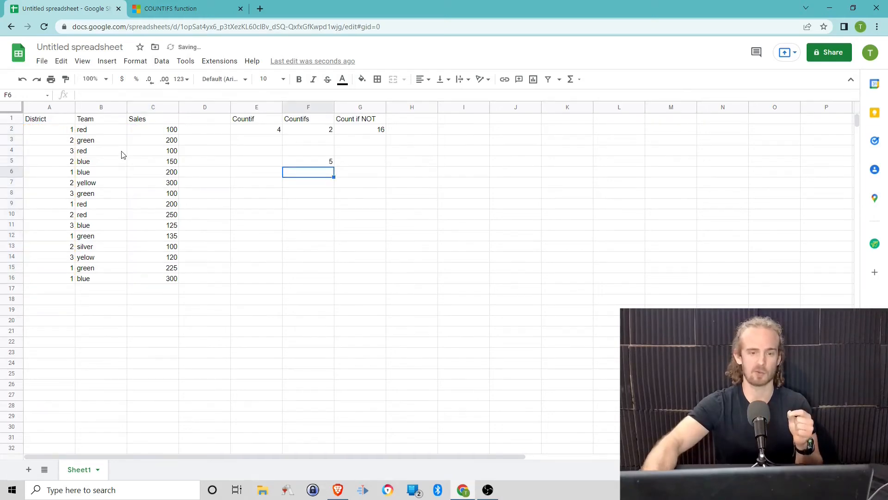
# - Check the district and sales values row by row against the COUNTIFS criteria, and review the formula in F5
pyautogui.click(103, 132)
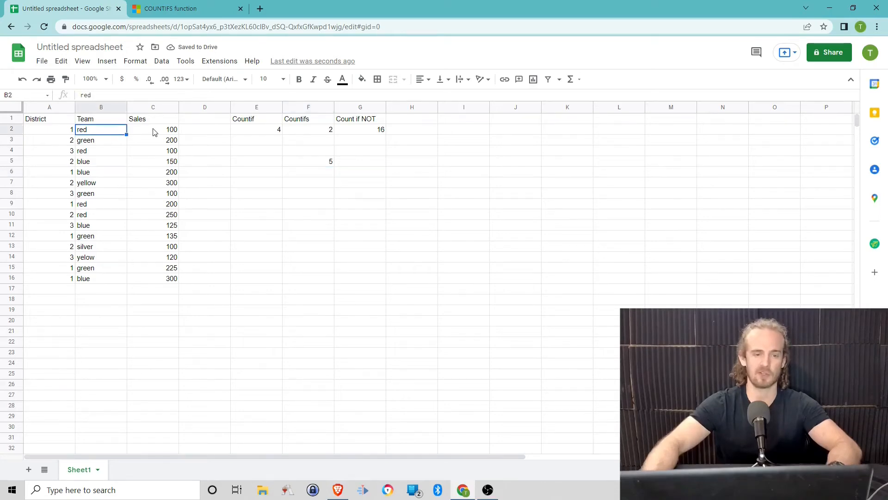
pyautogui.click(154, 131)
pyautogui.moveTo(93, 152); pyautogui.dragTo(155, 157)
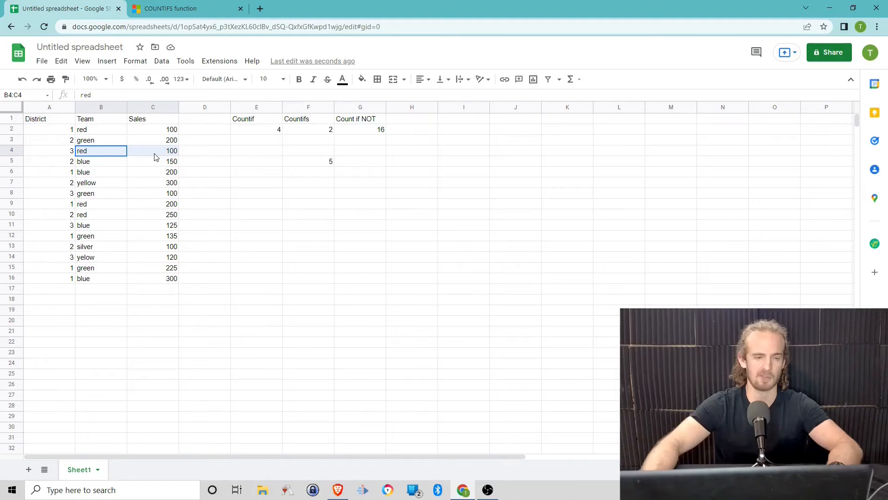
pyautogui.click(51, 133)
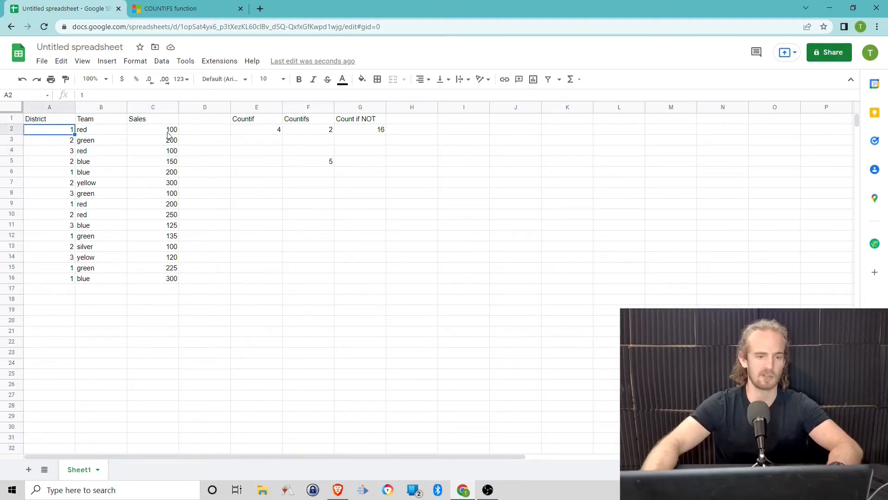
pyautogui.click(69, 176)
pyautogui.click(172, 173)
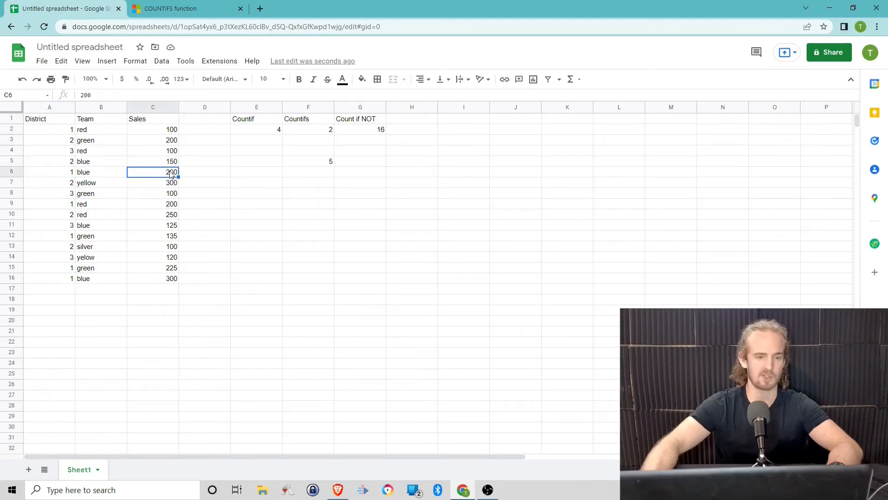
pyautogui.click(58, 206)
pyautogui.click(148, 207)
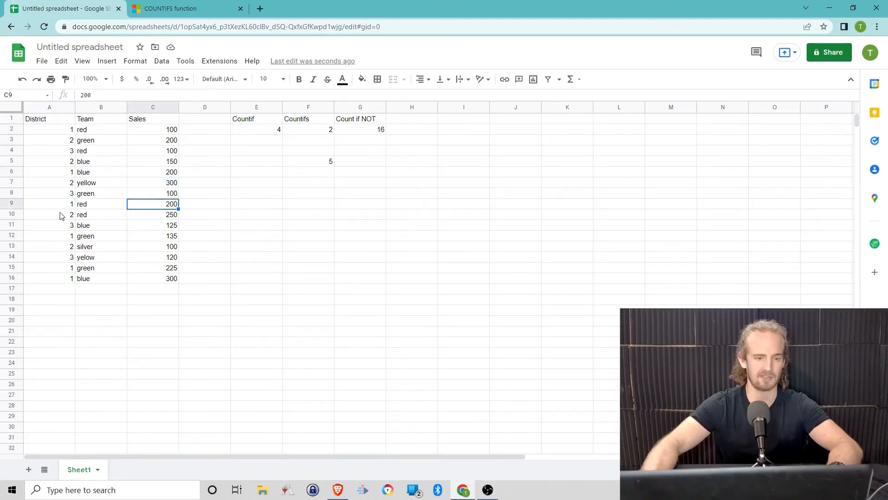
pyautogui.click(59, 236)
pyautogui.click(168, 237)
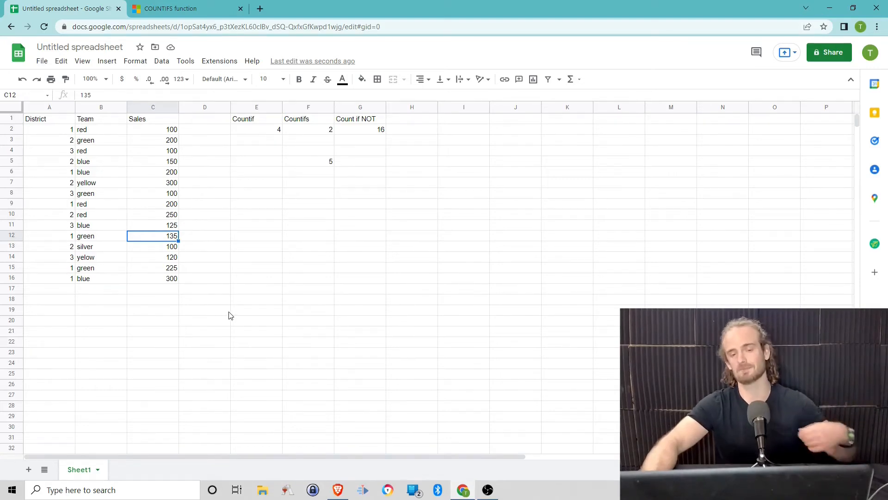
pyautogui.click(329, 163)
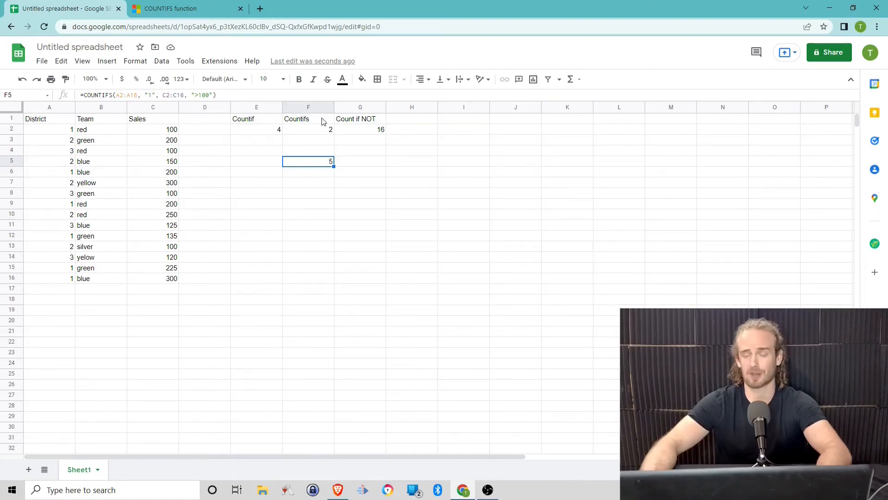
# - Compare the COUNTIFS formulas in cells F2 and F5
pyautogui.click(309, 132)
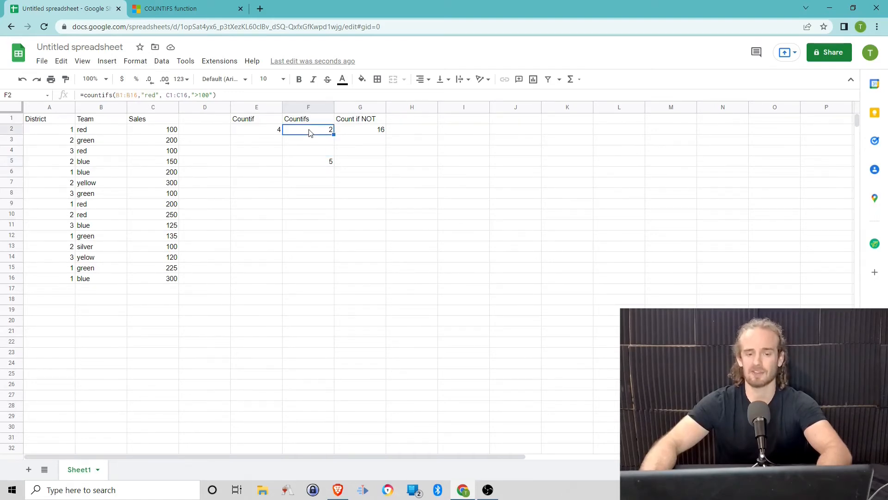
pyautogui.click(332, 166)
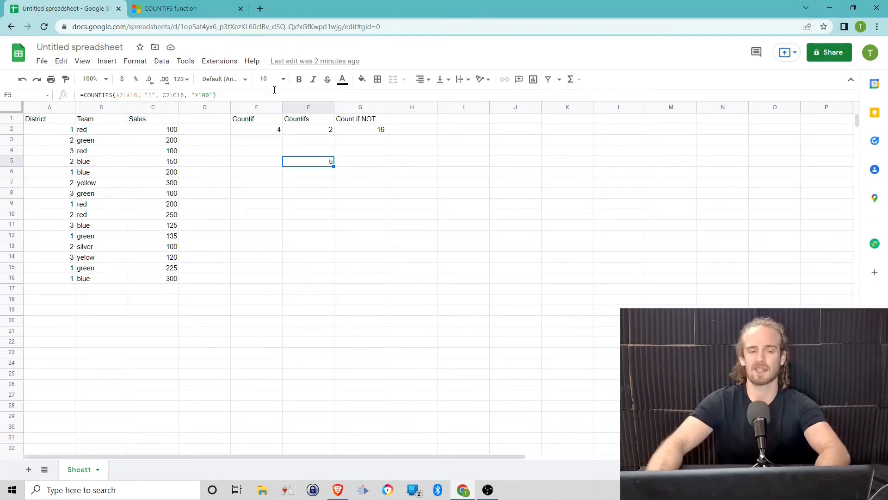
# - Start a COUNTIF formula in cell G5 with the Team range B2:B16
pyautogui.click(367, 163)
pyautogui.write('=')
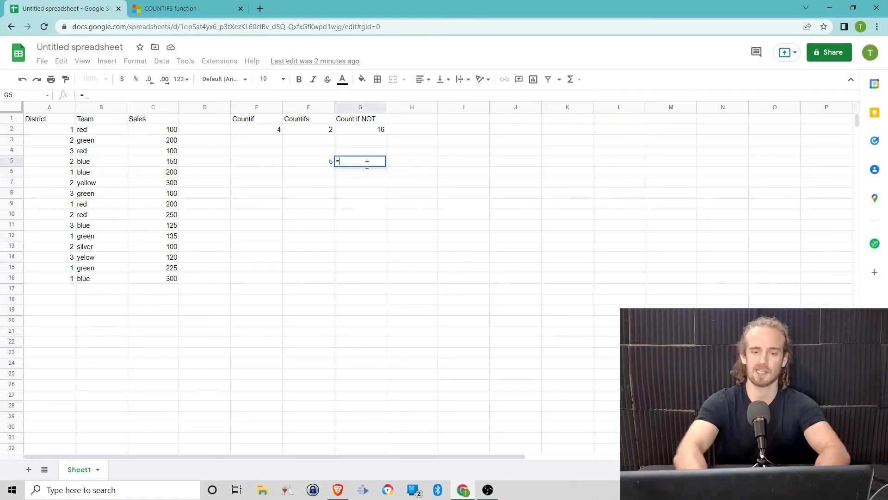
pyautogui.write('countif(')
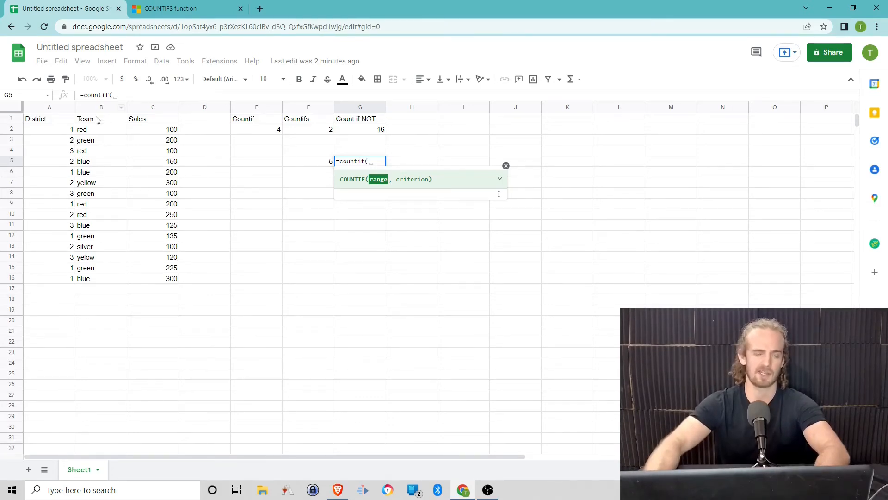
pyautogui.moveTo(98, 280); pyautogui.dragTo(90, 131)
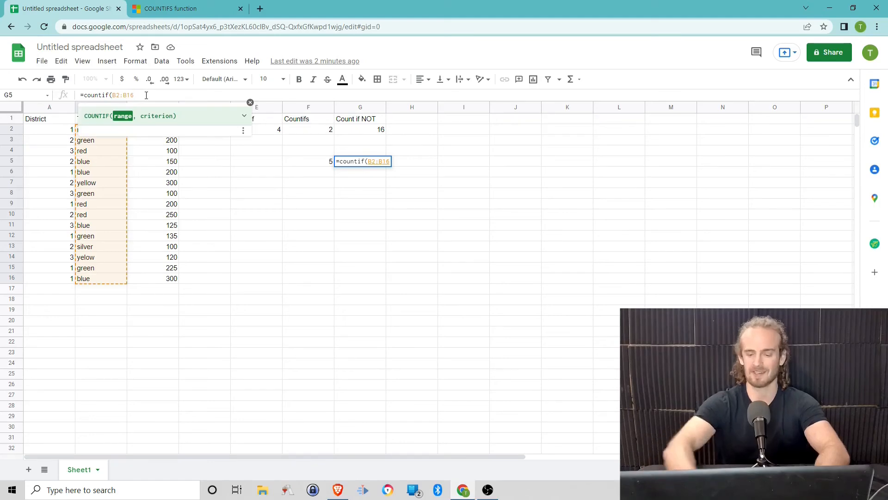
# - Add the not-equal criterion "<> gold" to the COUNTIF formula in G5 and complete it
pyautogui.write(', ""')
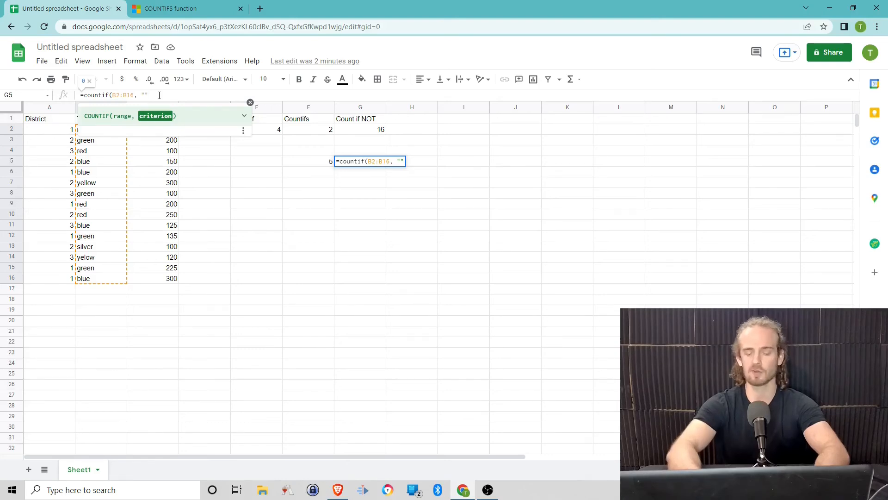
pyautogui.write(',')
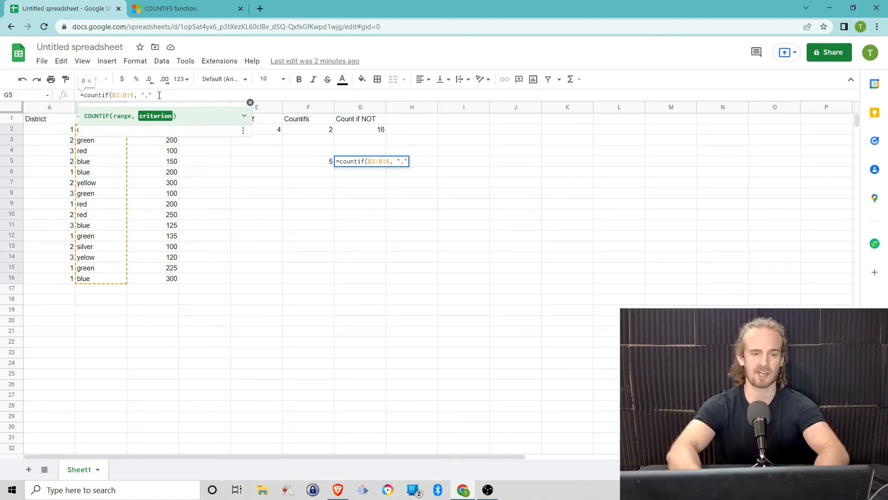
pyautogui.press('BackSpace')
pyautogui.write('<')
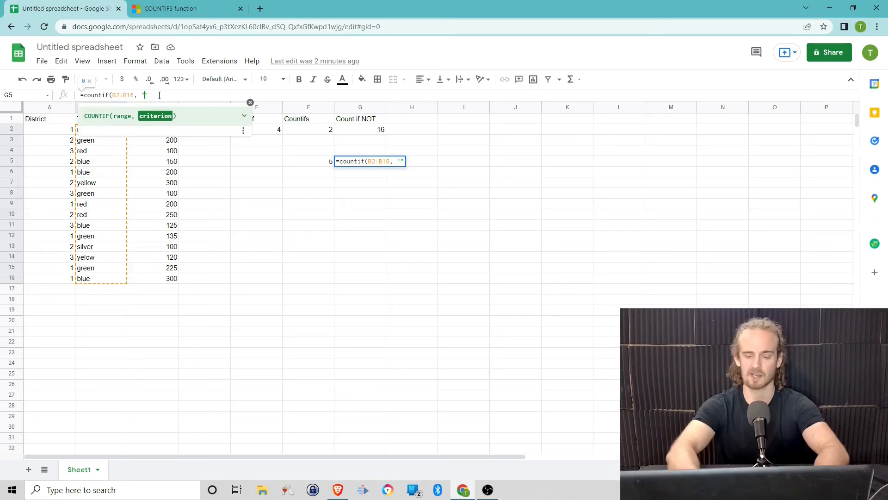
pyautogui.write('>')
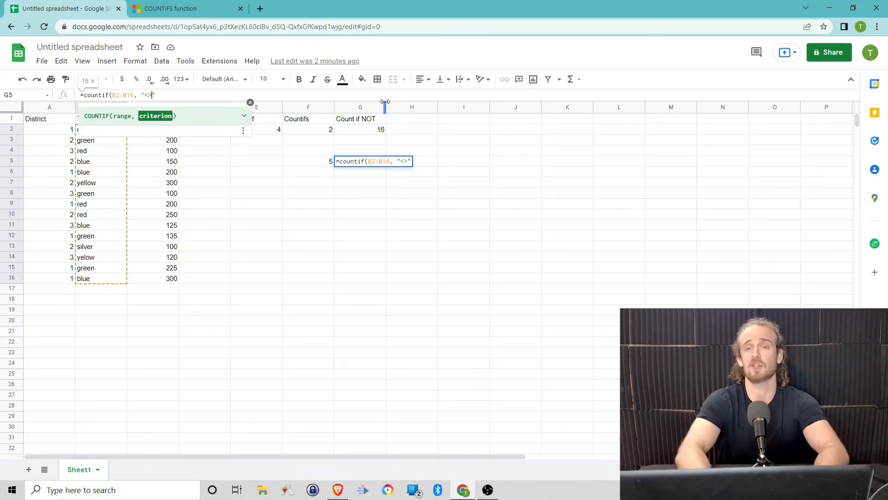
pyautogui.write(' gold')
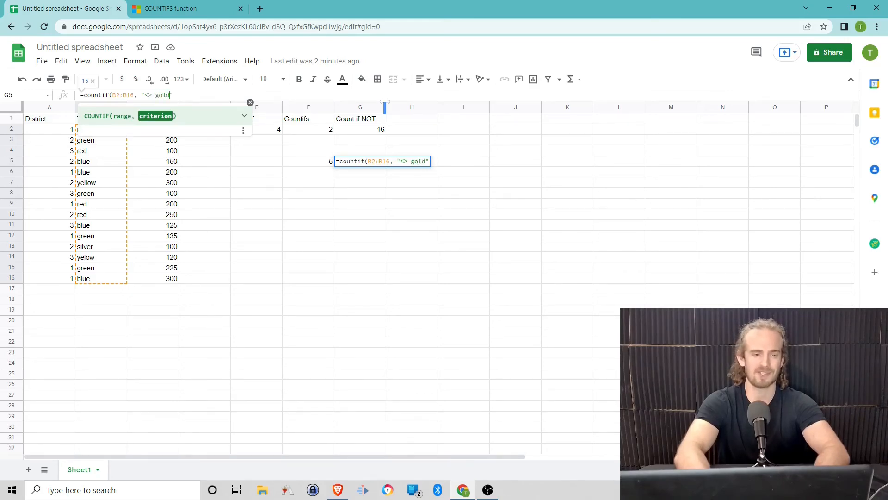
pyautogui.press('Return')
# - Remove the space before gold in the G5 formula so that the criterion reads "<>gold"
pyautogui.click(375, 161)
pyautogui.click(155, 95)
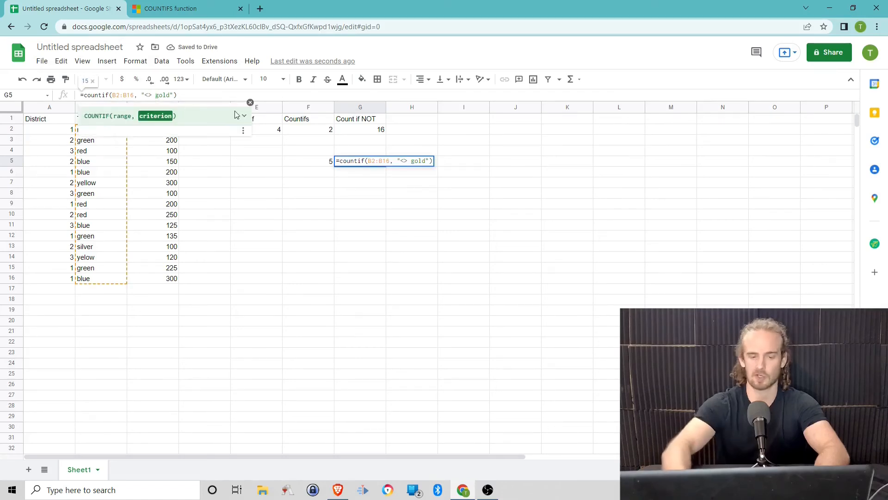
pyautogui.press('Return')
pyautogui.click(319, 290)
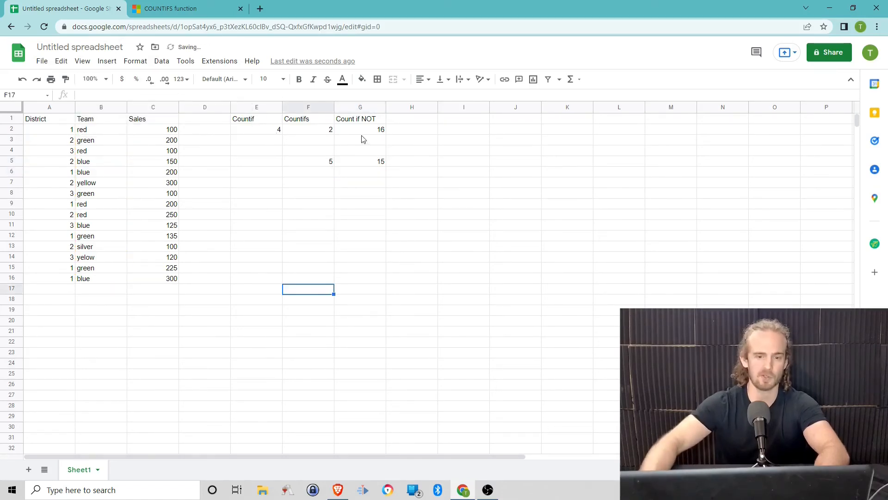
# - Change the criterion of the COUNTIF formula in G5 to "<>silver"
pyautogui.click(368, 166)
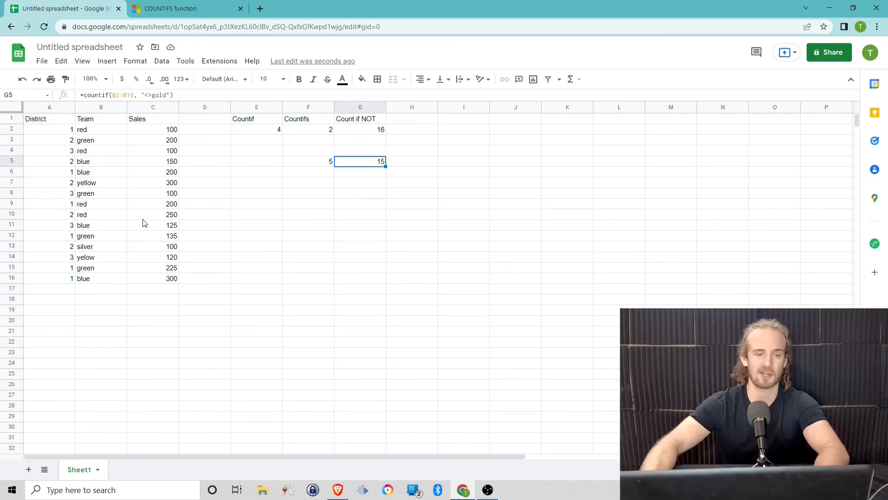
pyautogui.click(159, 95)
pyautogui.press('BackSpace')
pyautogui.press('BackSpace')
pyautogui.press('BackSpace')
pyautogui.press('BackSpace')
pyautogui.write('silver')
pyautogui.press('Return')
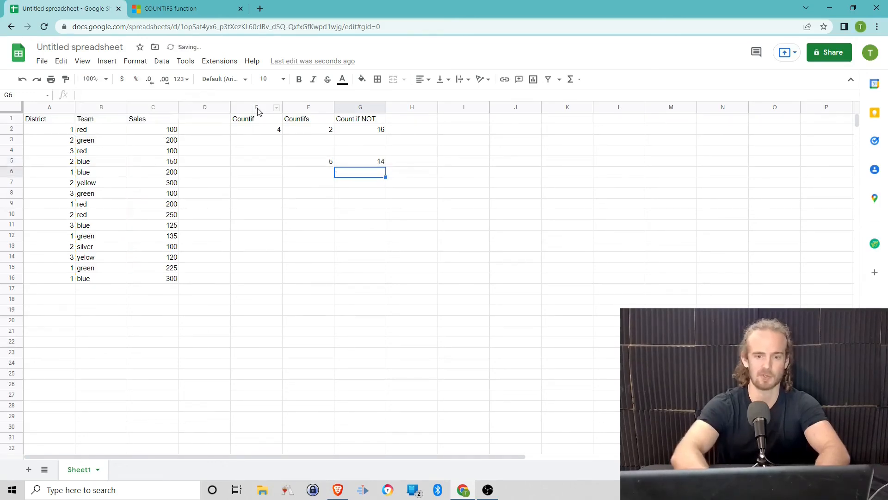